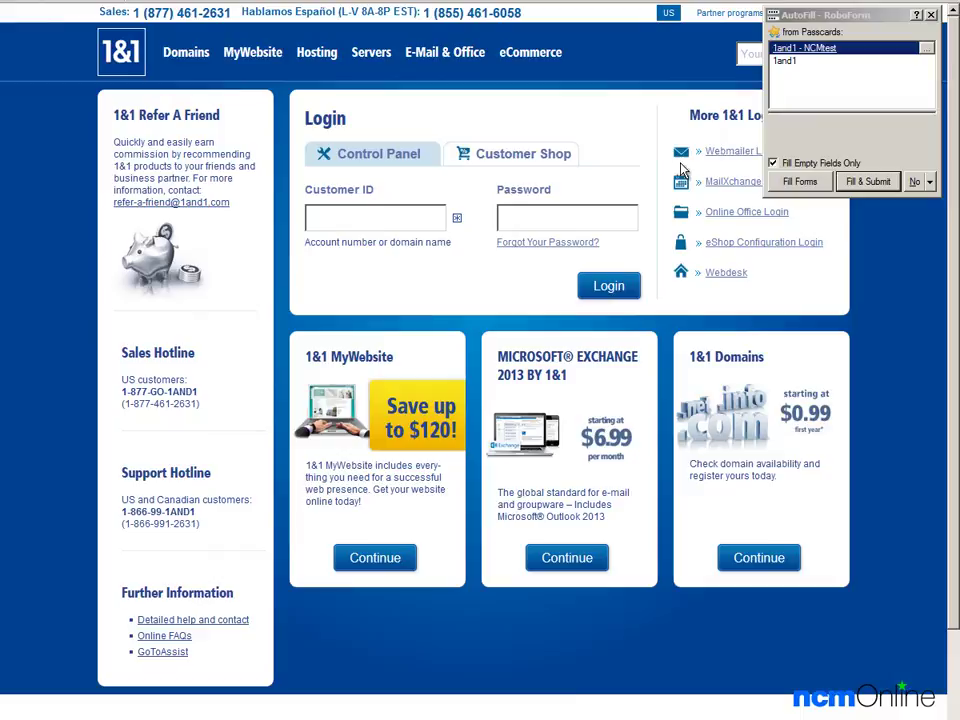
- Log in with the saved credentials and browse the App Center's Click & Build applications
{"action": "left_click", "coordinate": [866, 183]}
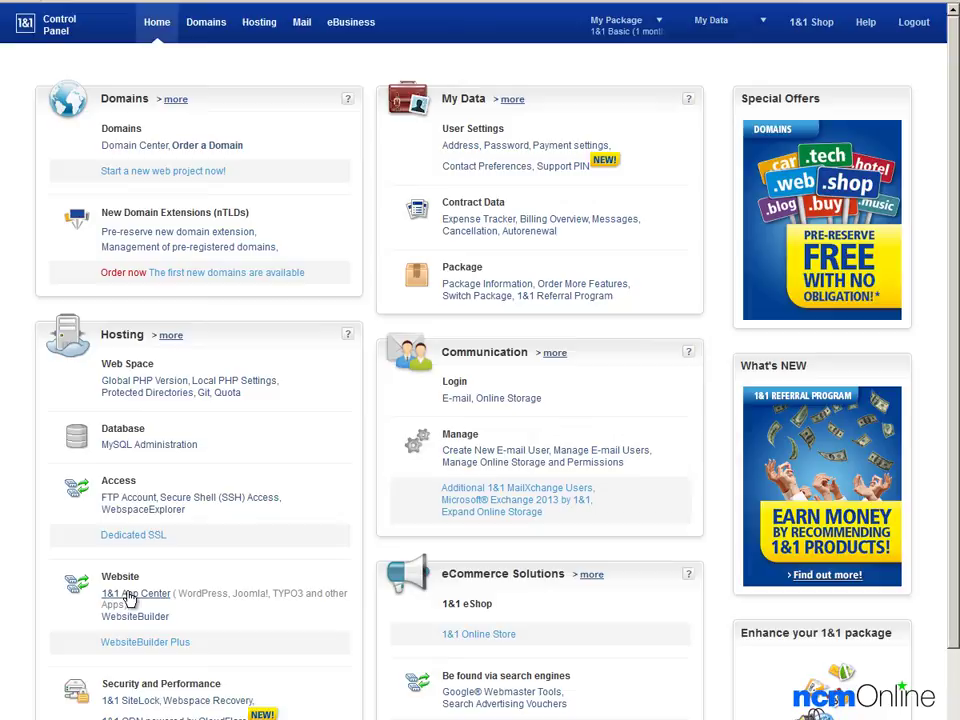
{"action": "left_click", "coordinate": [130, 598]}
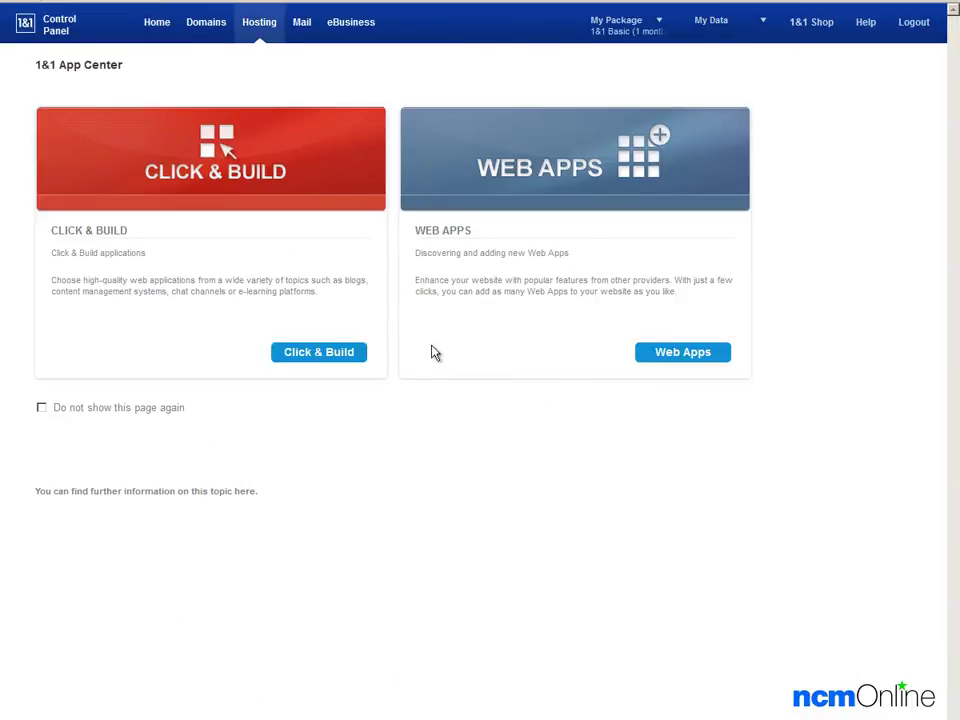
{"action": "left_click", "coordinate": [319, 353]}
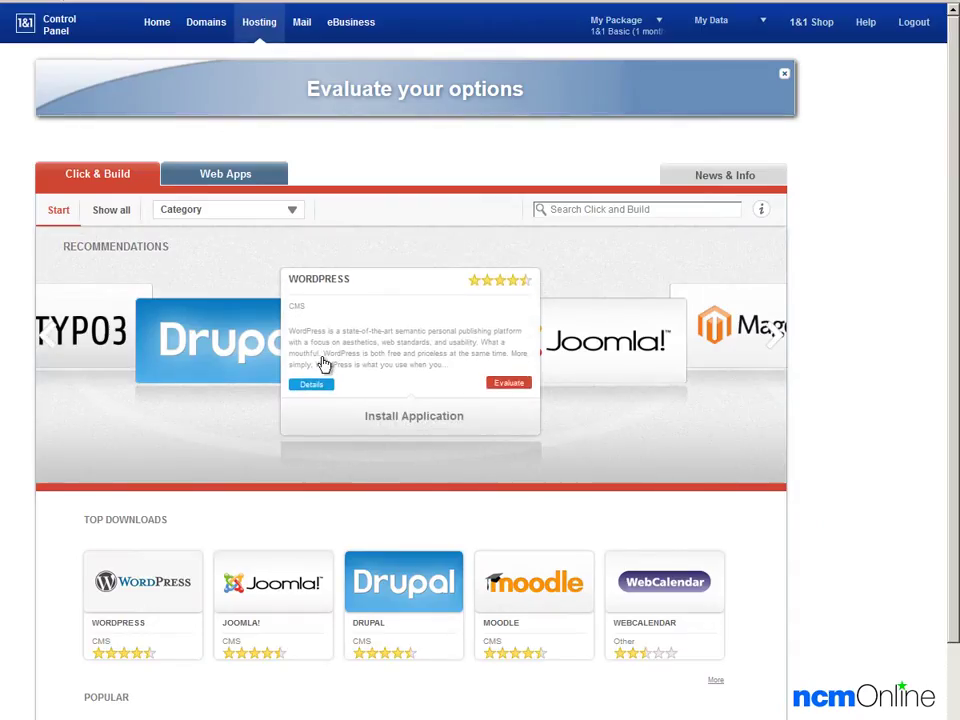
- Install WordPress in Free Mode and accept the Terms of Use
{"action": "left_click", "coordinate": [416, 421]}
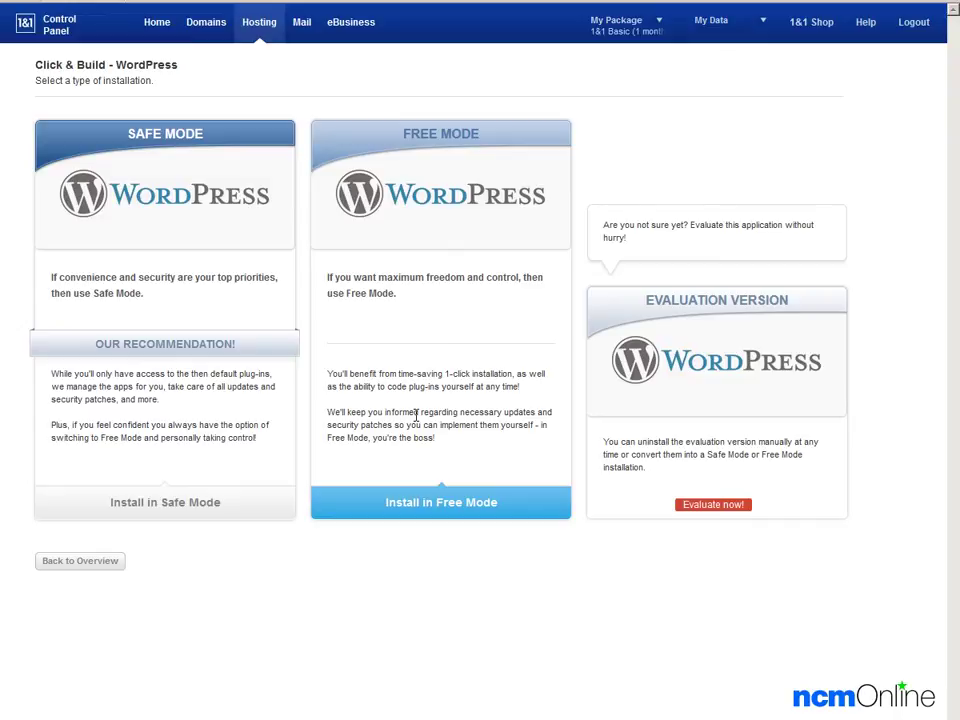
{"action": "left_click", "coordinate": [451, 507]}
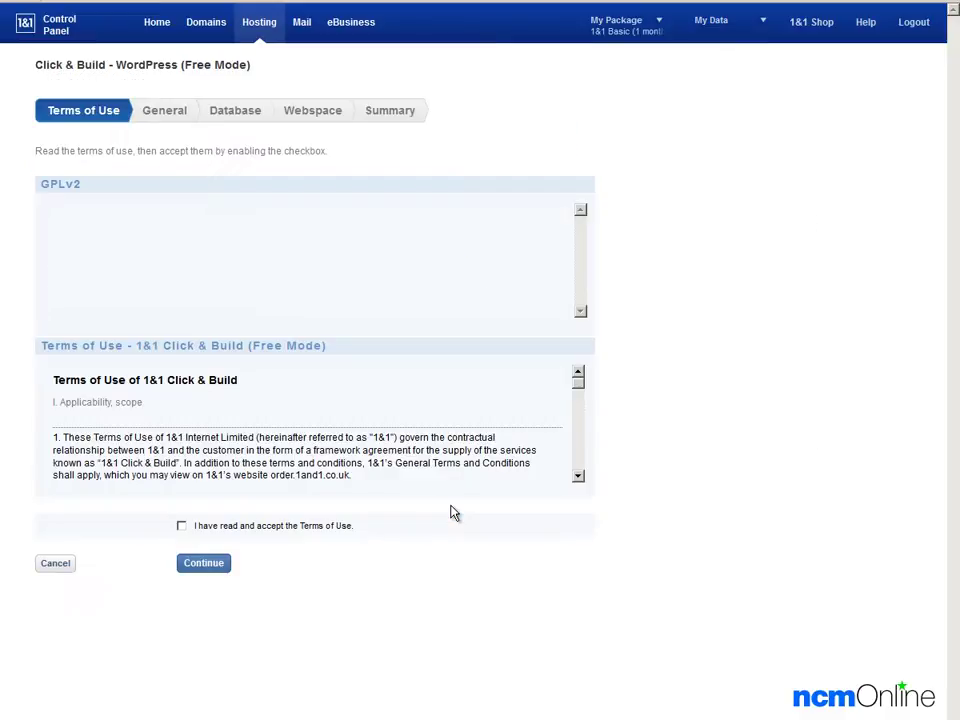
{"action": "left_click", "coordinate": [182, 527]}
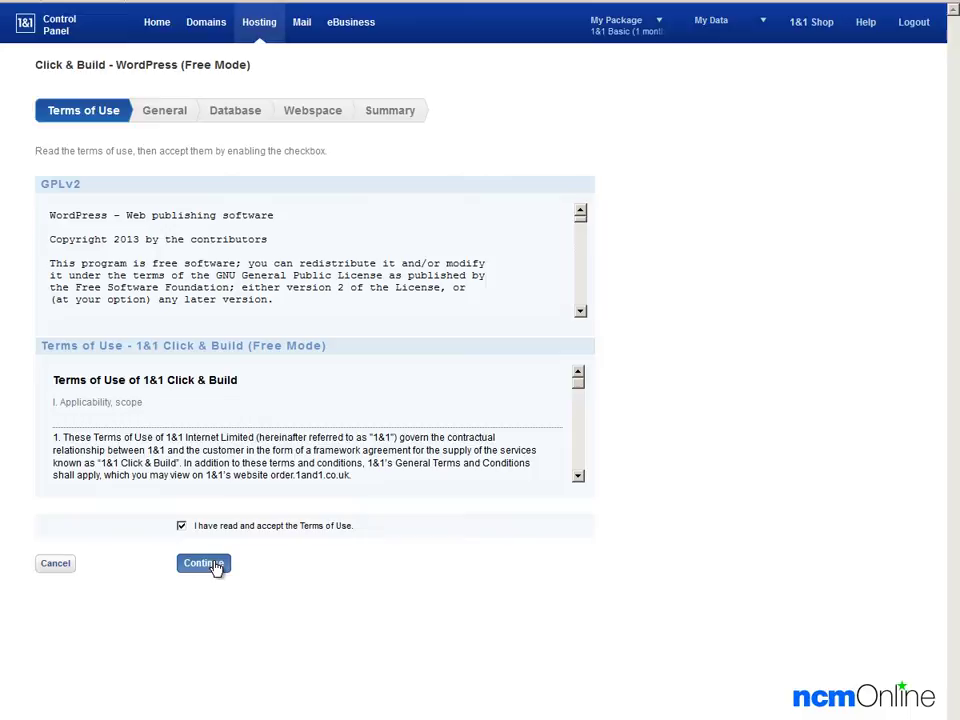
- Enter administrator login 'aailed' and paste the password into both password fields
{"action": "left_click", "coordinate": [206, 563]}
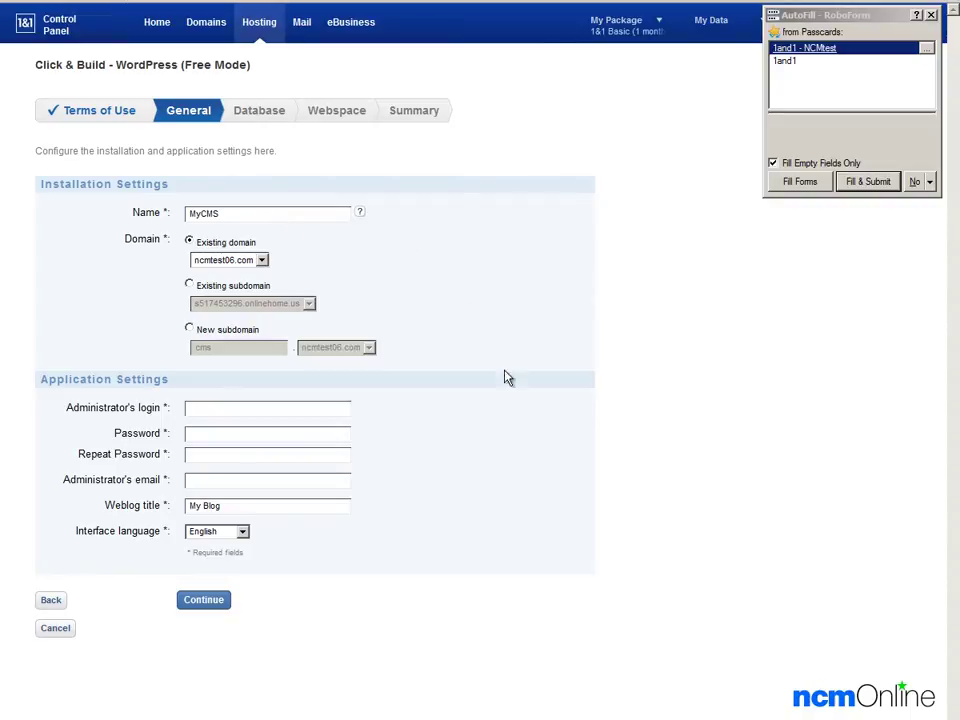
{"action": "left_click", "coordinate": [237, 410]}
{"action": "type", "text": "aailed"}
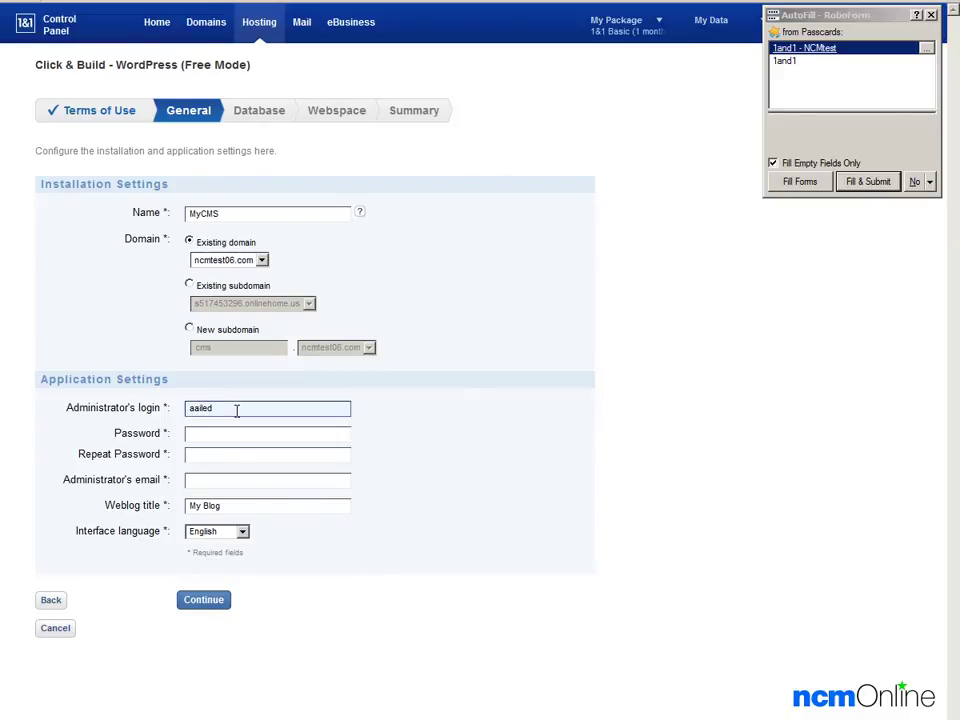
{"action": "key", "text": "Tab"}
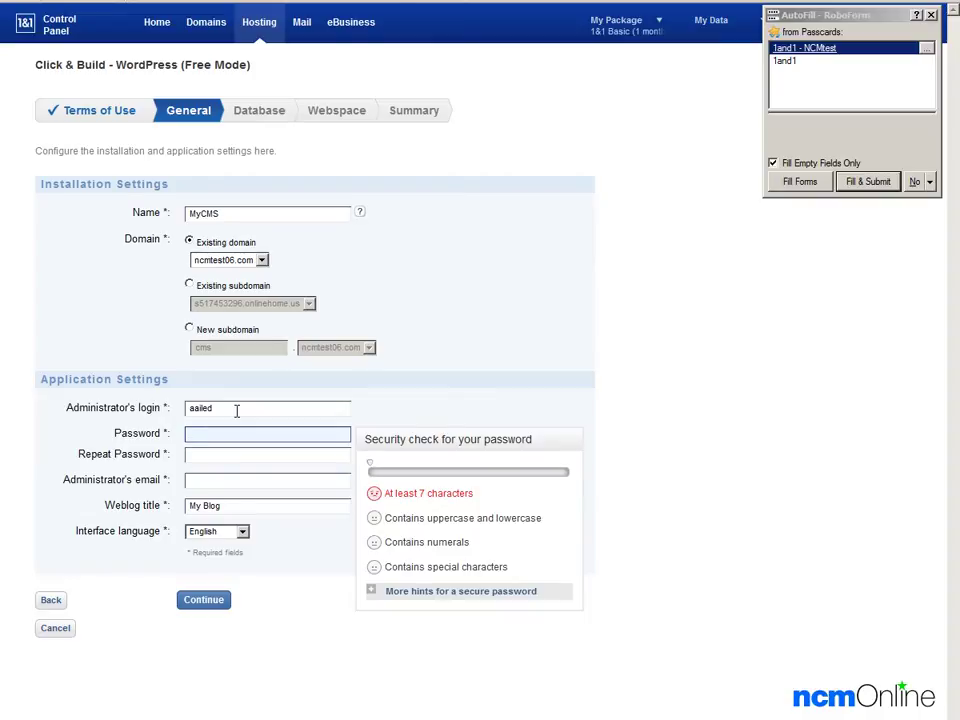
{"action": "key", "text": "ctrl+v"}
{"action": "key", "text": "Tab"}
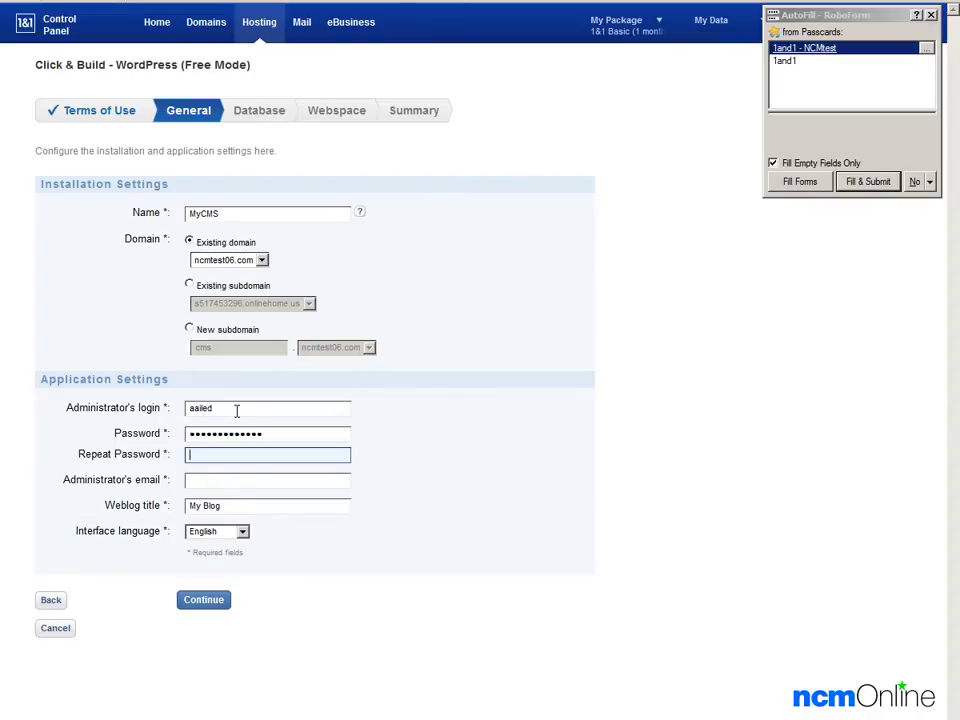
{"action": "key", "text": "ctrl+v"}
{"action": "key", "text": "Tab"}
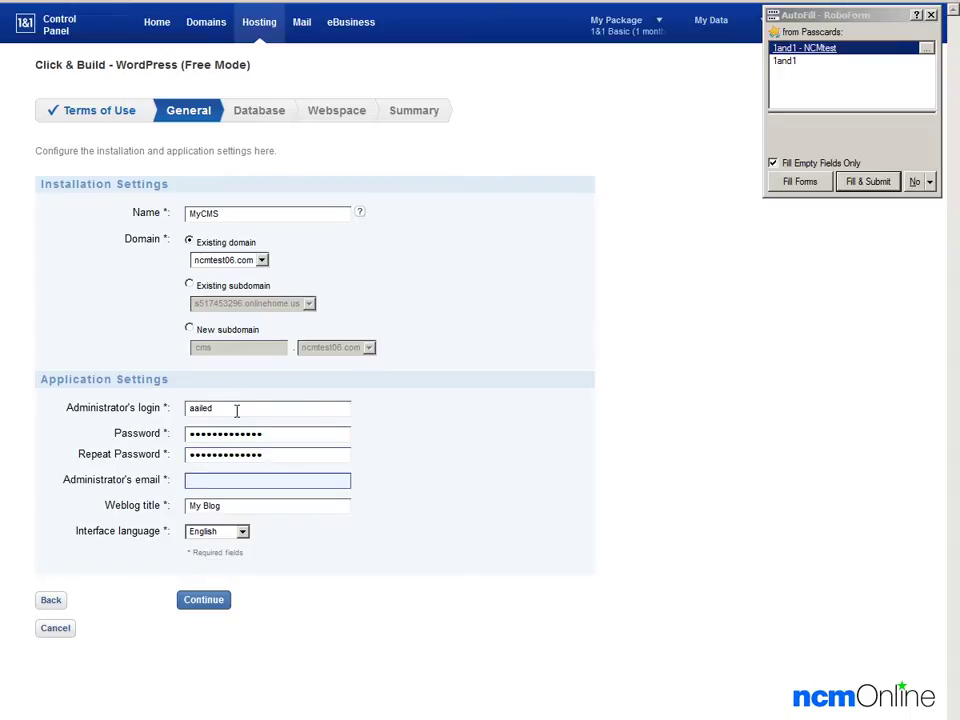
{"action": "key", "text": "Tab"}
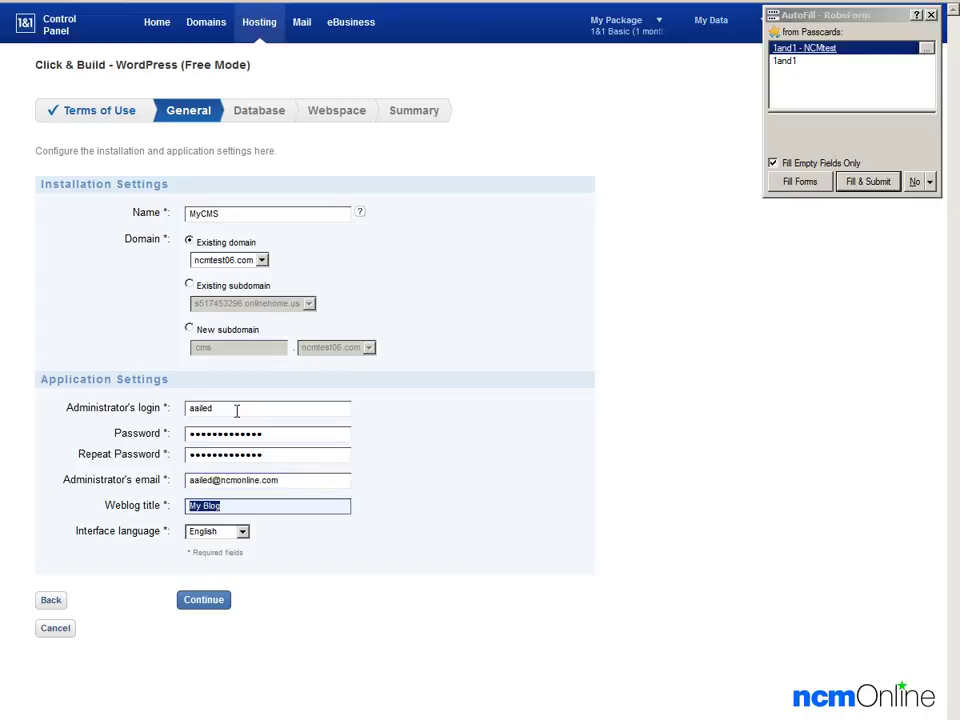
{"action": "key", "text": "BackSpace"}
{"action": "type", "text": "NC"}
{"action": "type", "text": "M Test"}
{"action": "type", "text": " Site 06"}
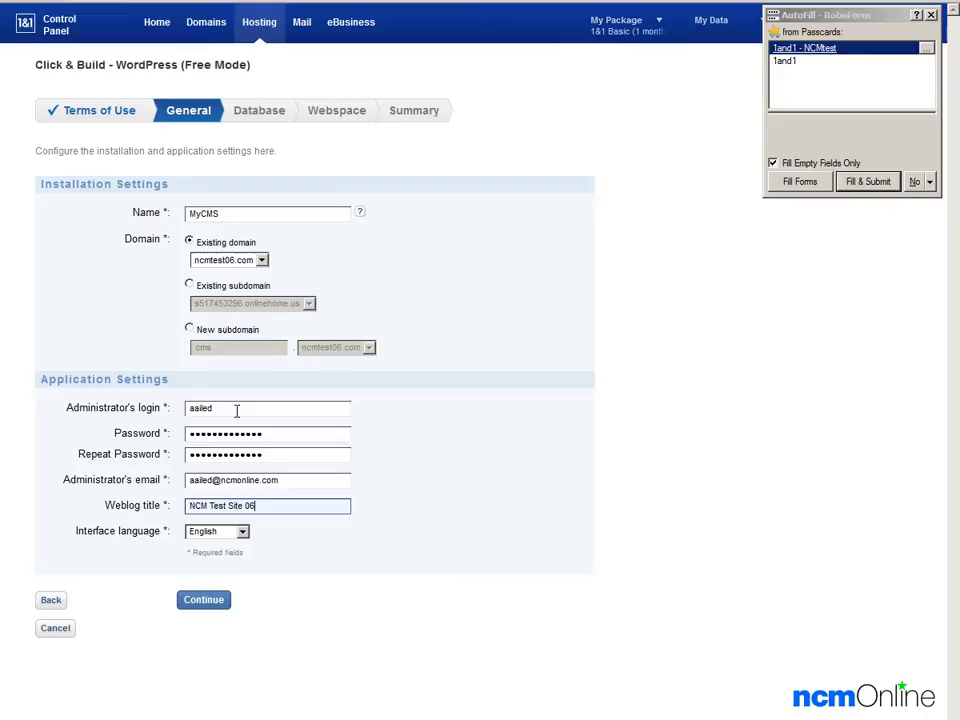
{"action": "key", "text": "Tab"}
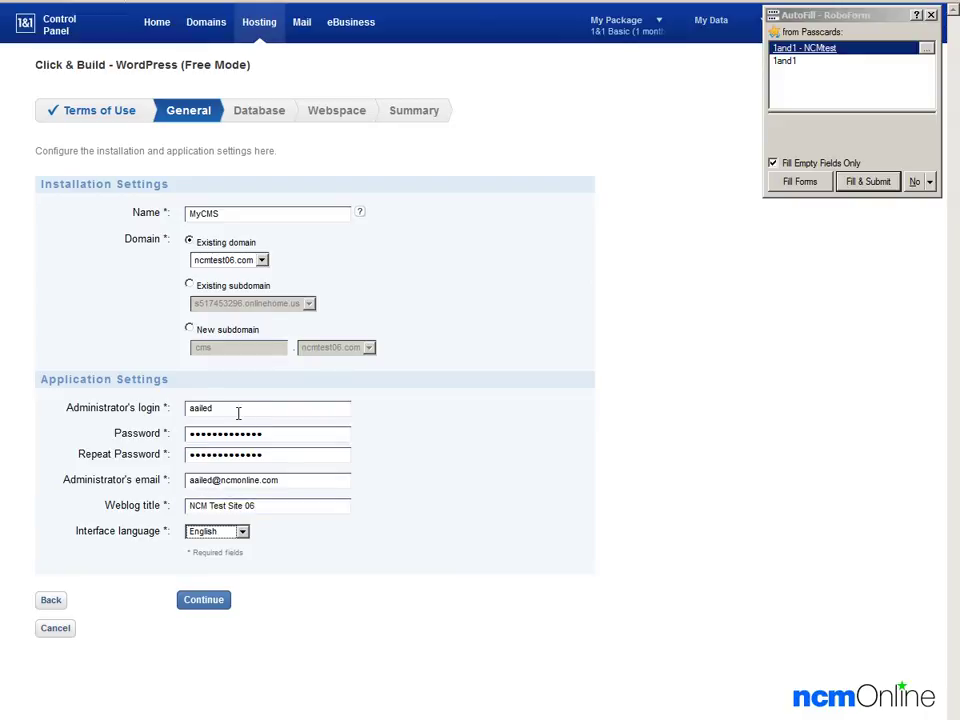
- Describe the new database as WPDB and enter its password twice
{"action": "left_click", "coordinate": [197, 604]}
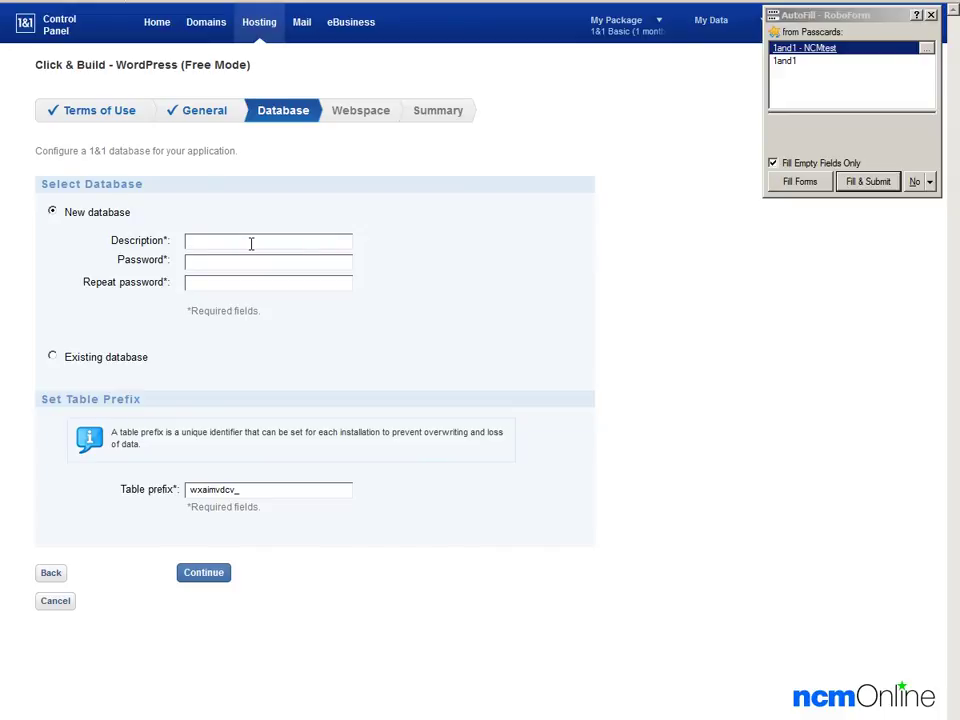
{"action": "type", "text": "WPD"}
{"action": "type", "text": "B"}
{"action": "key", "text": "Tab"}
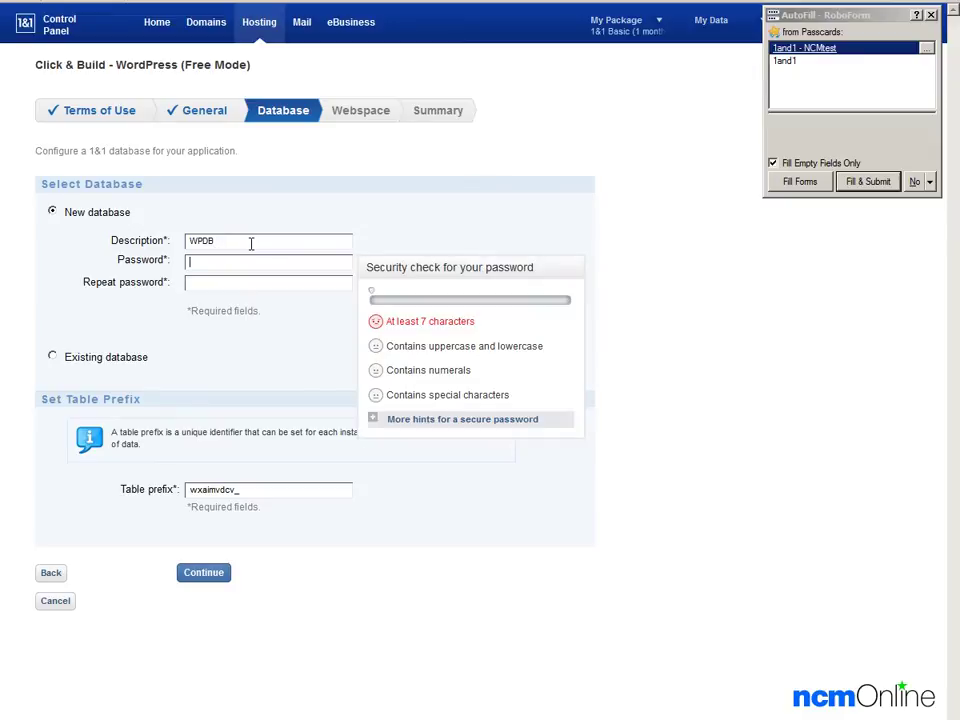
{"action": "key", "text": "ctrl+v"}
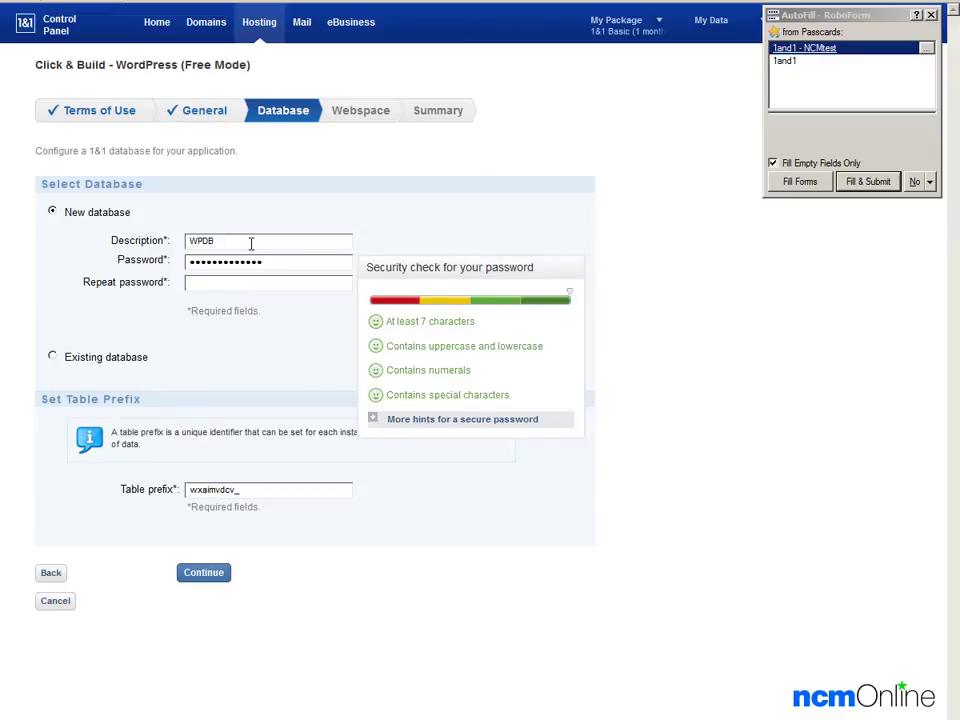
{"action": "key", "text": "Tab"}
{"action": "key", "text": "ctrl+v"}
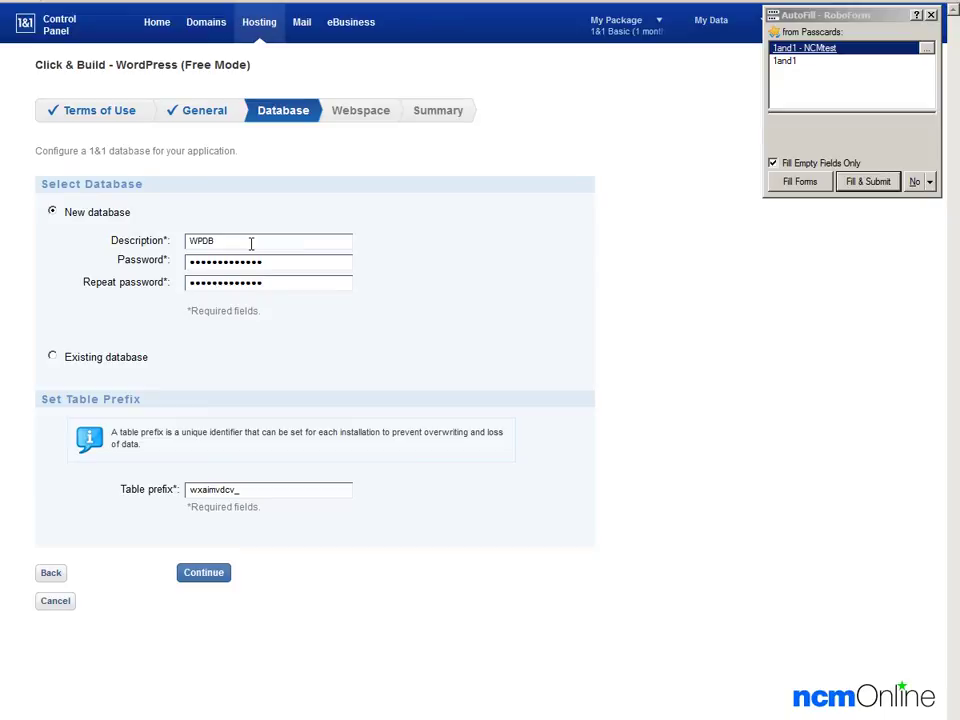
{"action": "key", "text": "Tab"}
- Accept the database settings and default directory, then launch the WordPress installation from the summary
{"action": "left_click", "coordinate": [206, 579]}
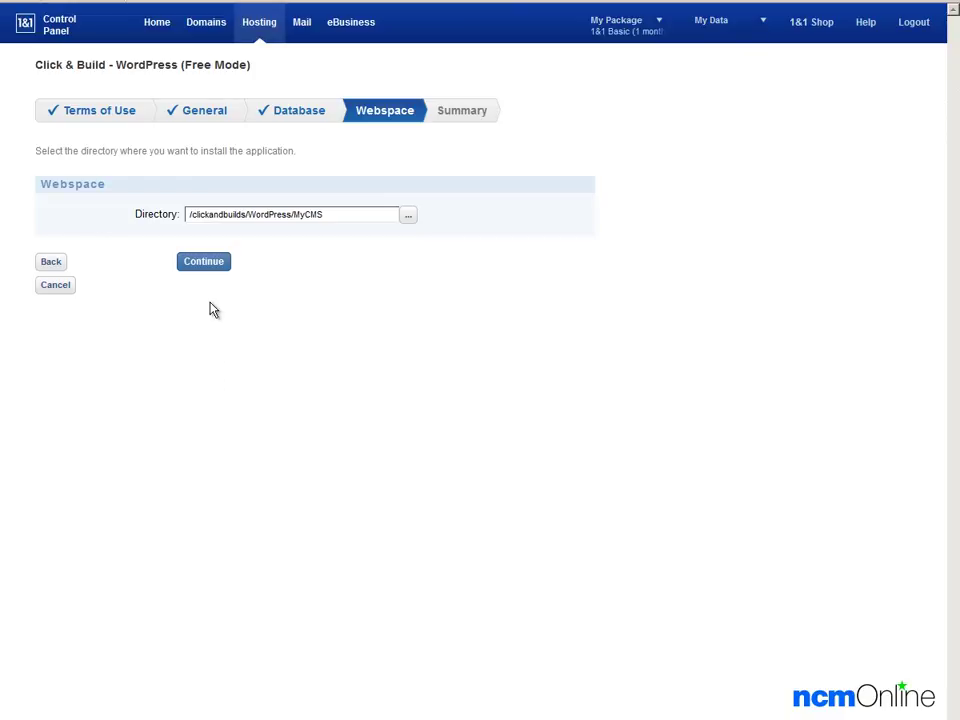
{"action": "left_click", "coordinate": [211, 265]}
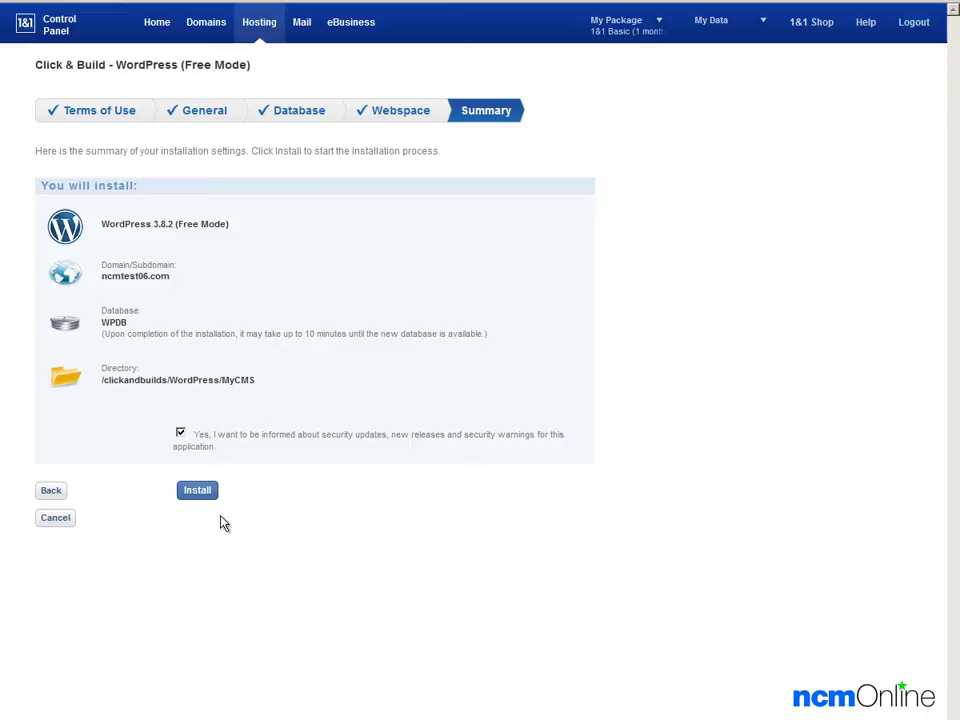
{"action": "left_click", "coordinate": [198, 492]}
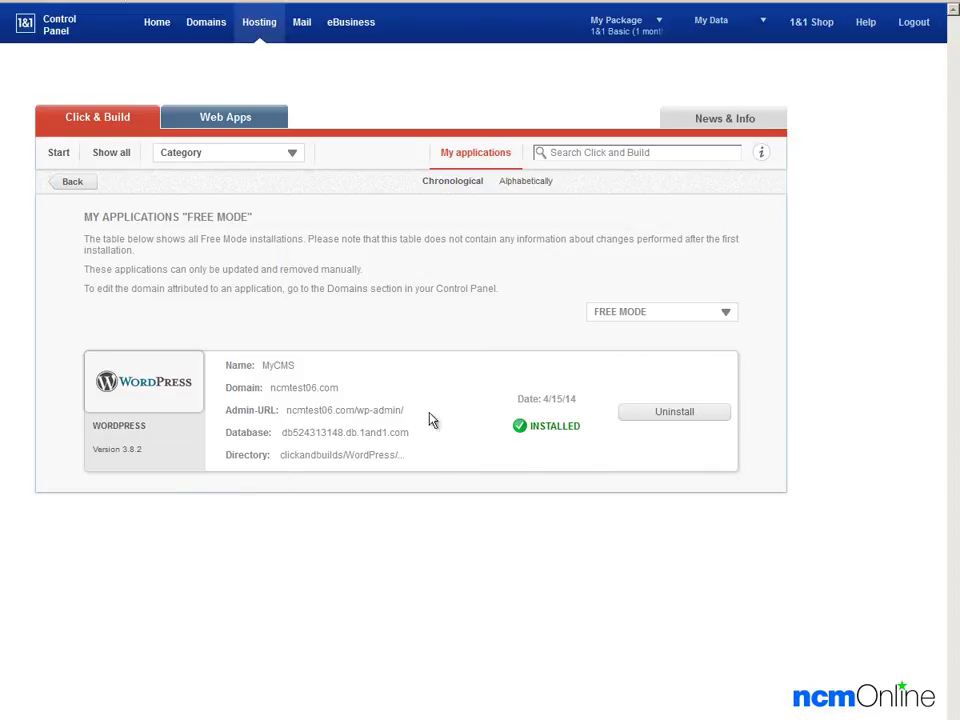
{"action": "left_click", "coordinate": [332, 412]}
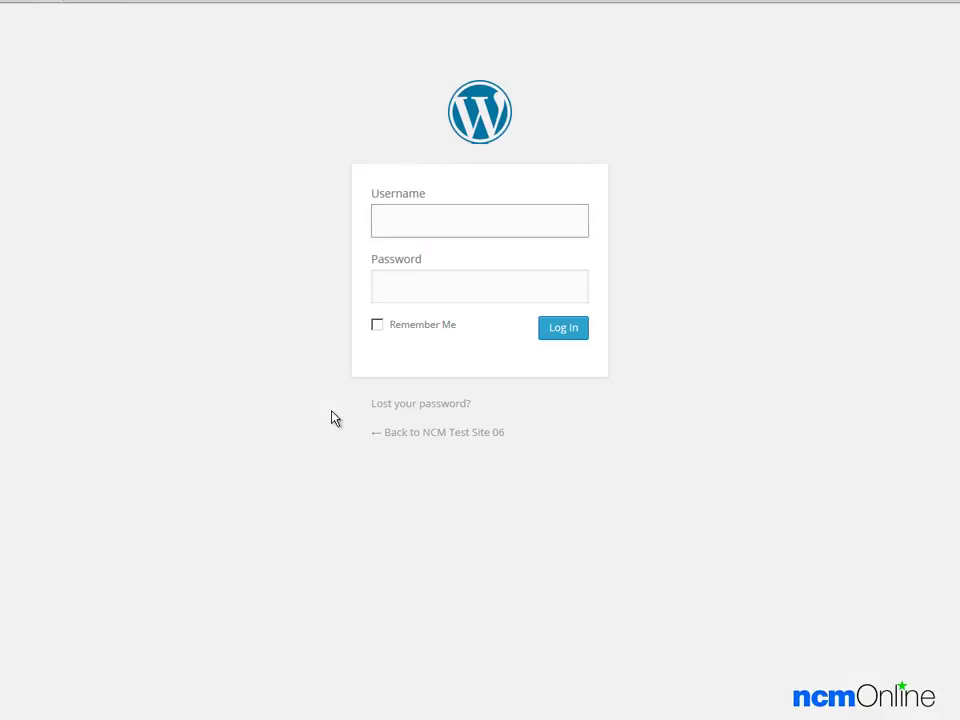
{"action": "type", "text": "aaile"}
{"action": "type", "text": "d"}
{"action": "key", "text": "Tab"}
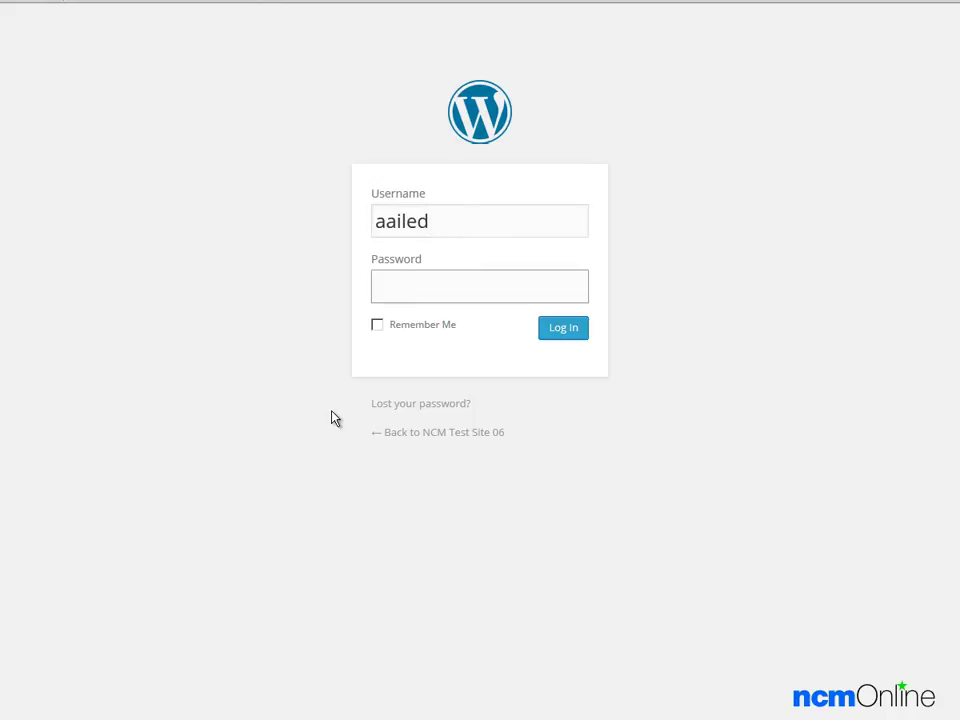
{"action": "key", "text": "ctrl+v"}
{"action": "left_click", "coordinate": [548, 342]}
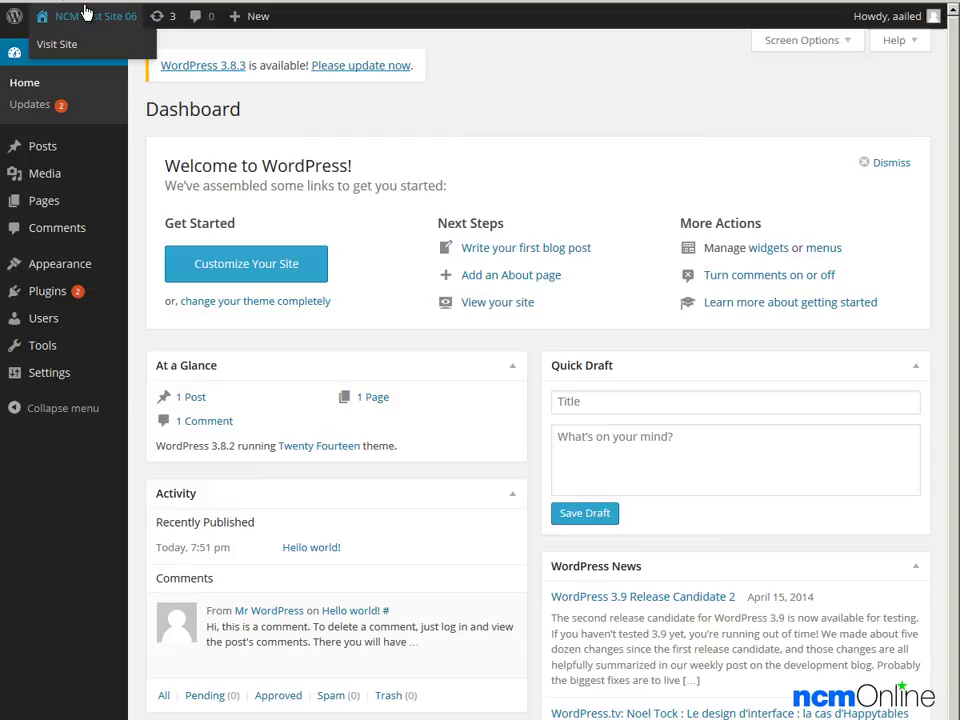
- Visit the public front page of NCM Test Site 06 from the admin bar
{"action": "mouse_move", "coordinate": [88, 16]}
{"action": "left_click", "coordinate": [62, 49]}
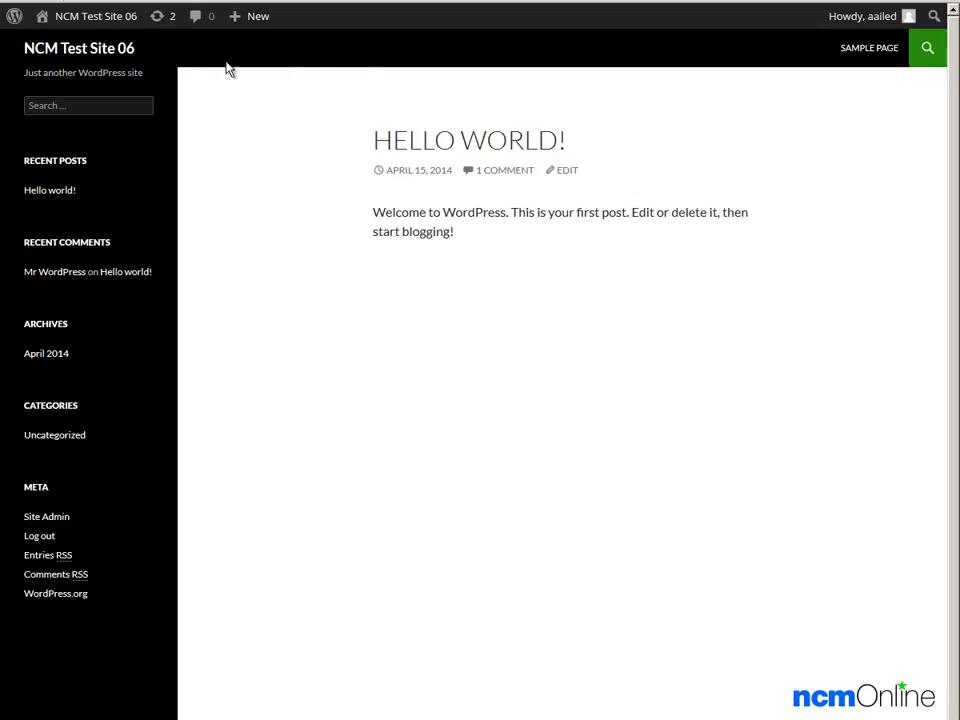